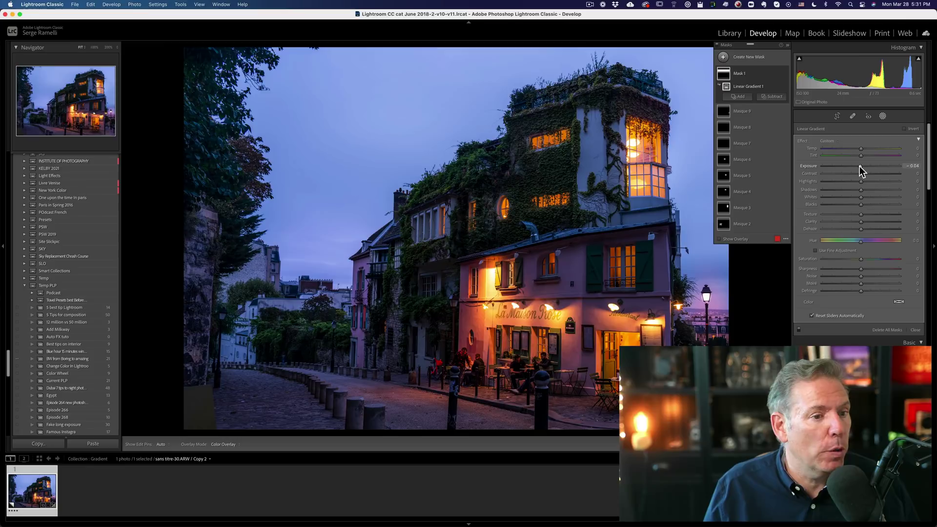
# Step: Lower the linear gradient mask's Exposure to about -1.37 to darken the sky
pyautogui.moveTo(860, 167); pyautogui.dragTo(849, 166)
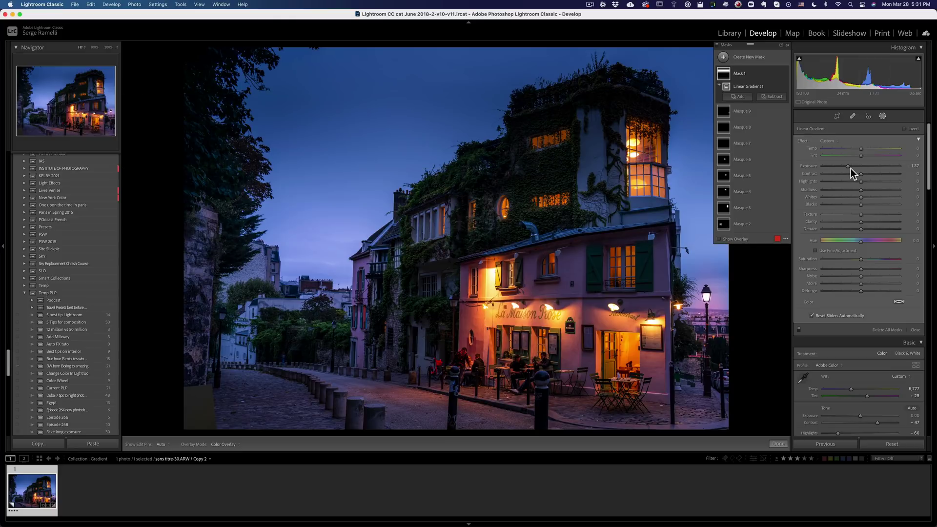
# Step: Lower mask Exposure to -1.66, create a virtual copy from the filmstrip, and expand the masks list
pyautogui.moveTo(850, 168); pyautogui.dragTo(847, 168)
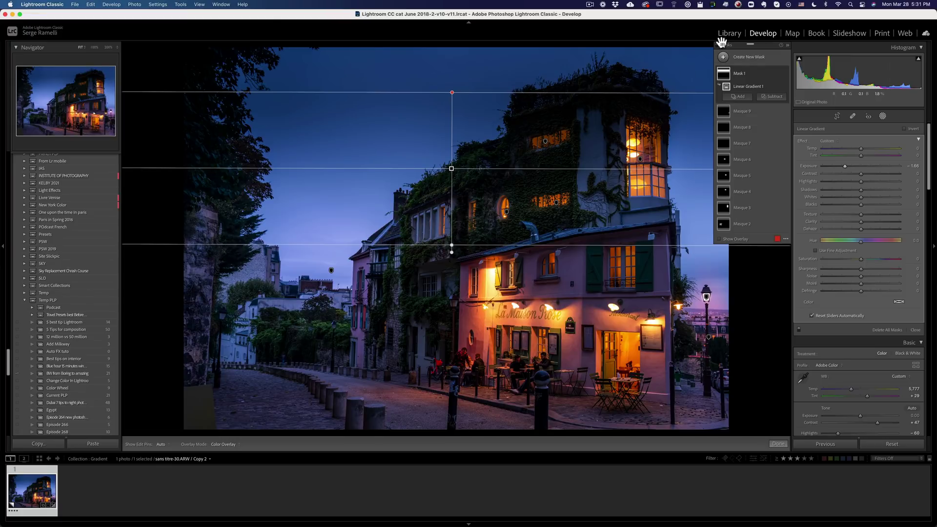
pyautogui.click(792, 50)
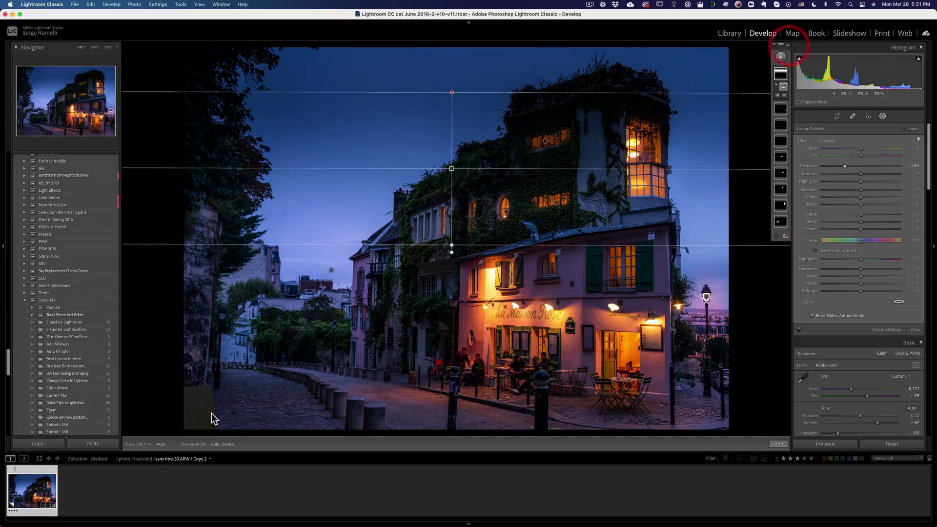
pyautogui.rightClick(37, 471)
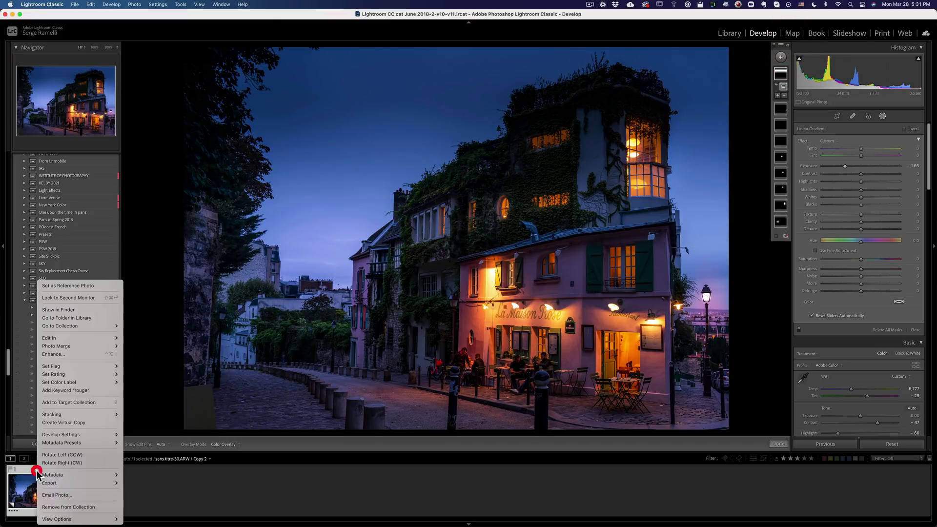
pyautogui.click(96, 425)
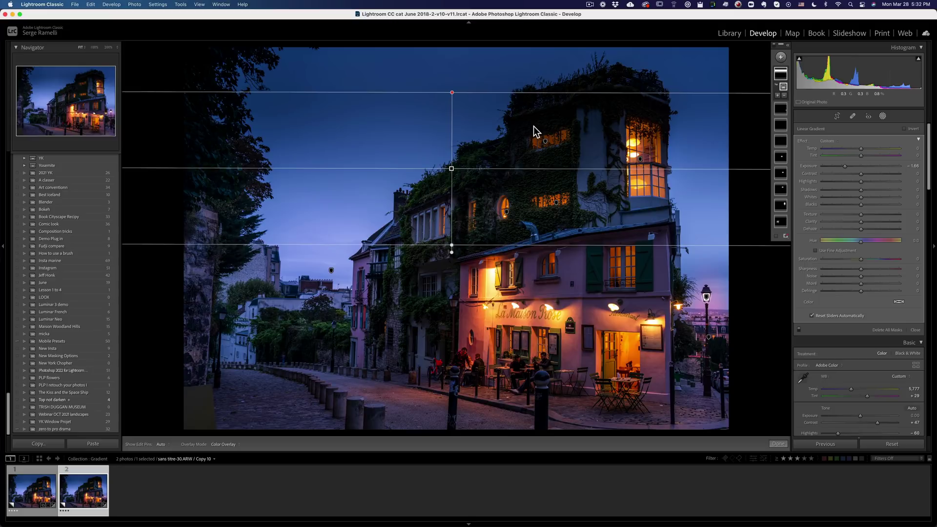
pyautogui.click(783, 60)
pyautogui.click(788, 45)
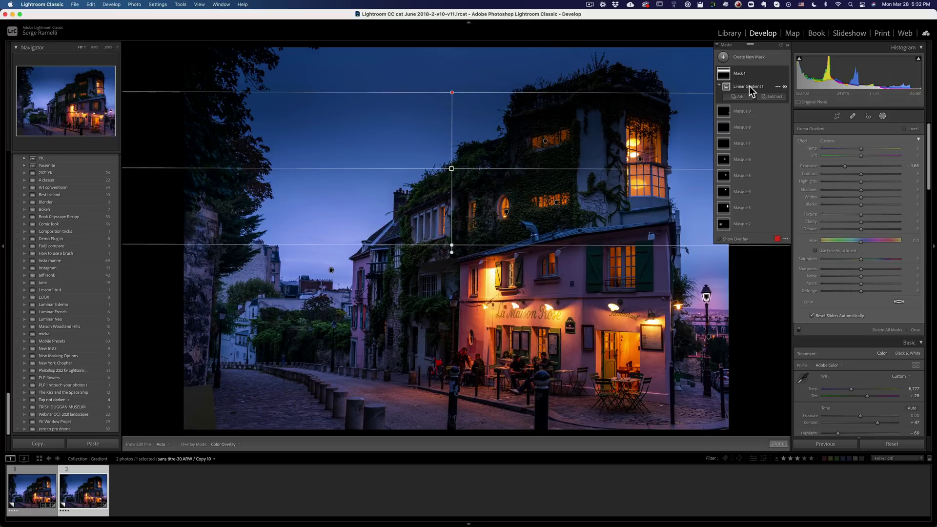
# Step: Subtract a Luminance Range from the gradient mask and show the luminance map
pyautogui.click(773, 98)
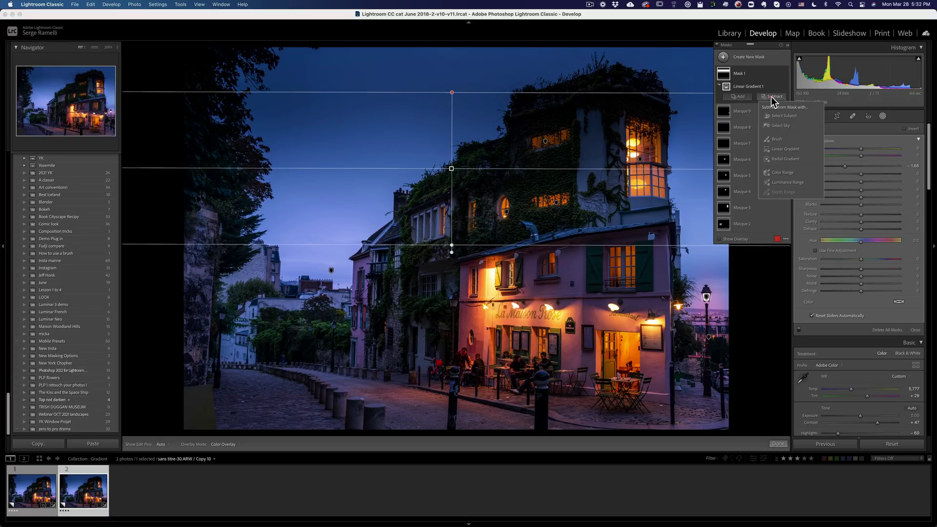
pyautogui.click(785, 181)
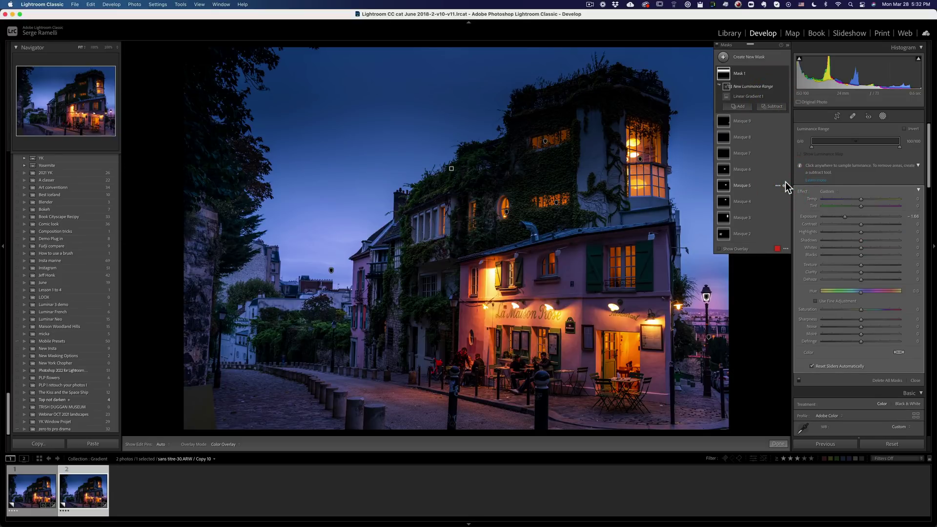
pyautogui.click(800, 156)
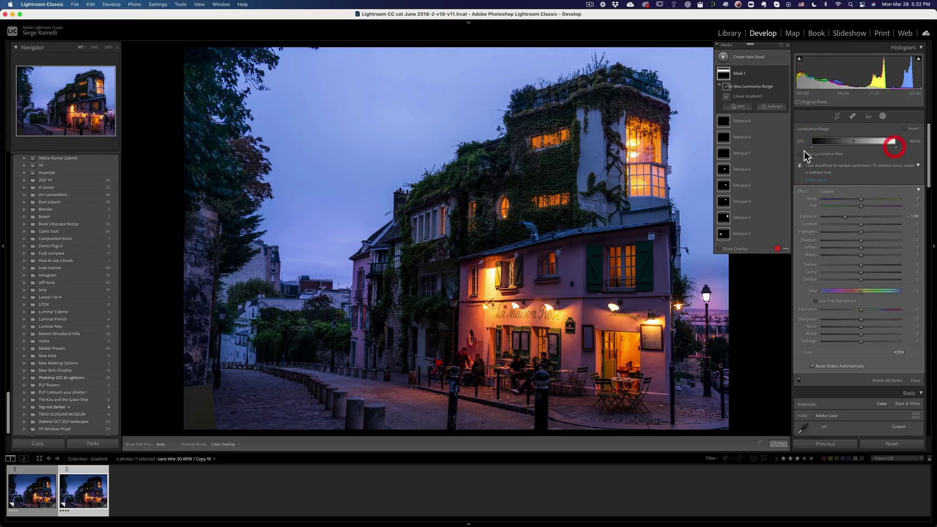
# Step: Tune the luminance range handles toward darker tones, then hide the luminance map
pyautogui.moveTo(902, 142); pyautogui.dragTo(874, 142)
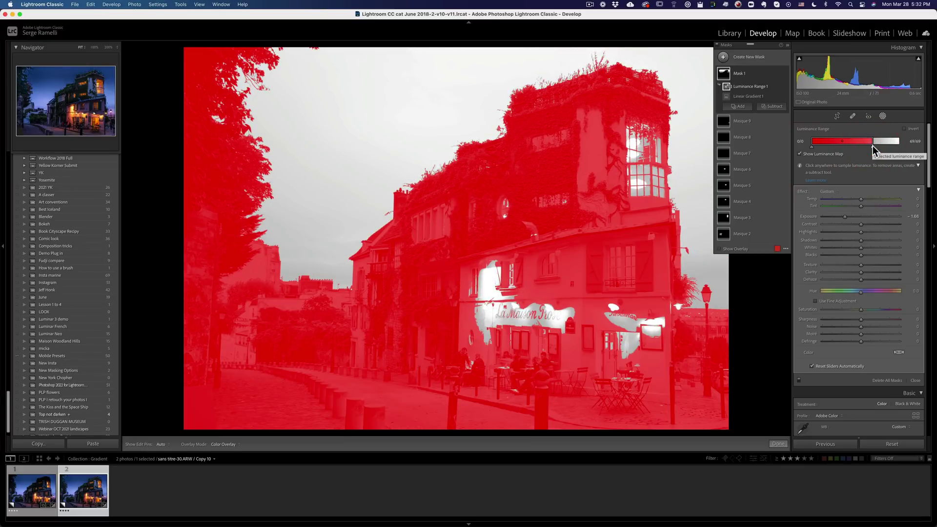
pyautogui.moveTo(873, 143)
pyautogui.mouseDown()
pyautogui.moveTo(901, 142)
pyautogui.moveTo(856, 142)
pyautogui.mouseUp()
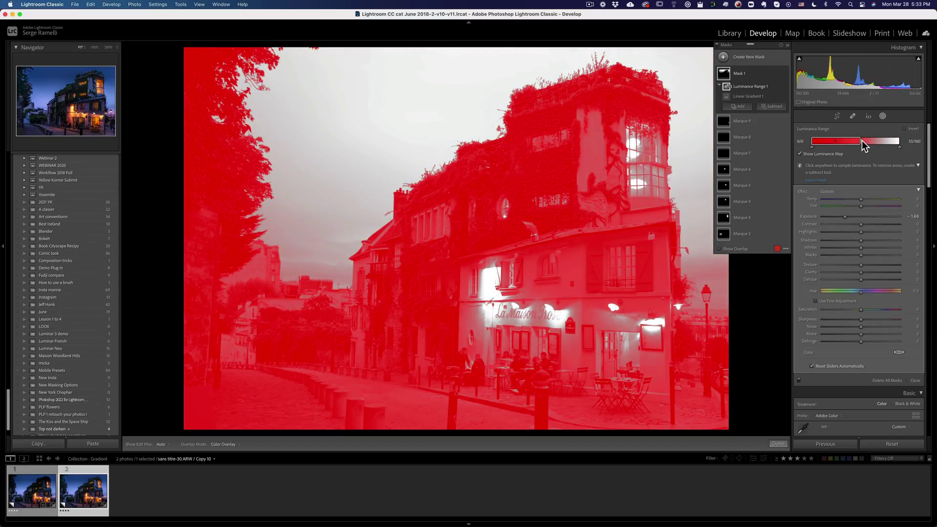
pyautogui.moveTo(857, 141)
pyautogui.mouseDown()
pyautogui.moveTo(885, 145)
pyautogui.moveTo(846, 141)
pyautogui.mouseUp()
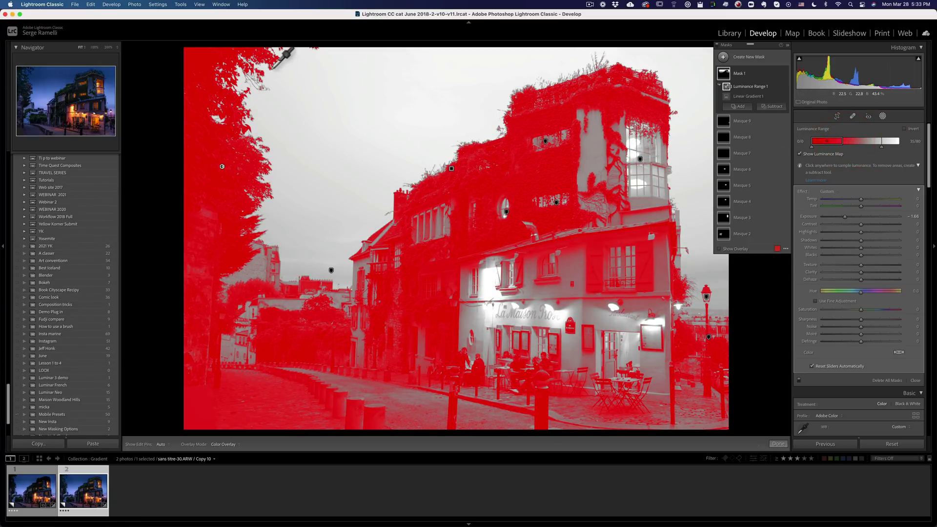
pyautogui.click(801, 154)
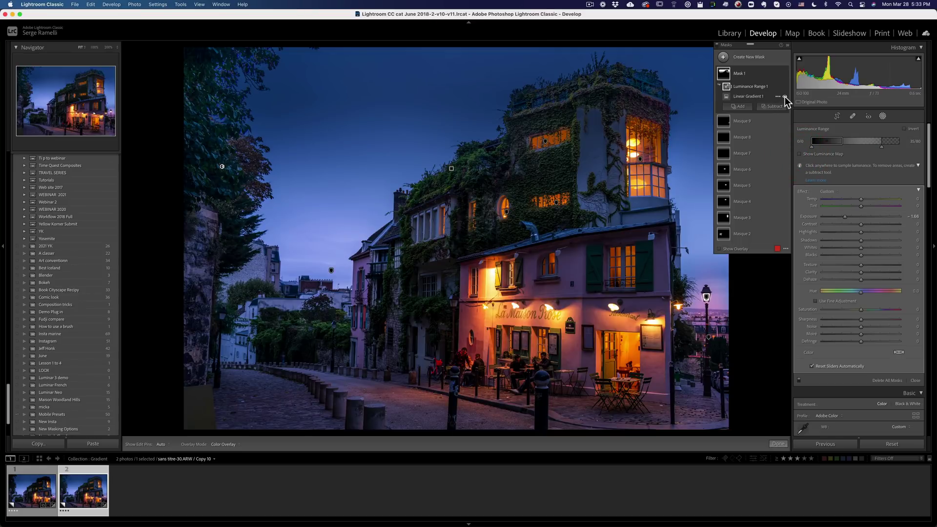
# Step: Toggle the gradient and luminance range visibility to compare, widen the range slightly, and collapse the masks list
pyautogui.click(785, 97)
pyautogui.click(785, 96)
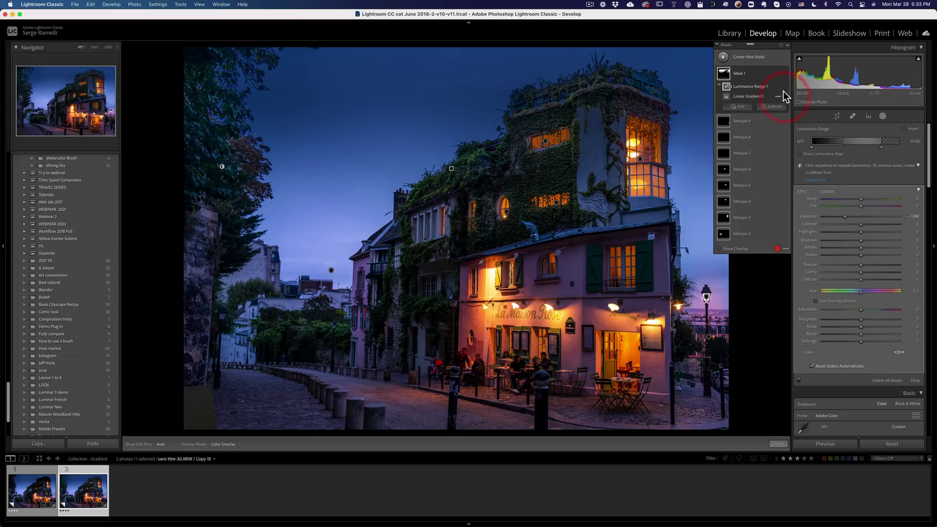
pyautogui.click(784, 86)
pyautogui.click(784, 86)
pyautogui.click(783, 86)
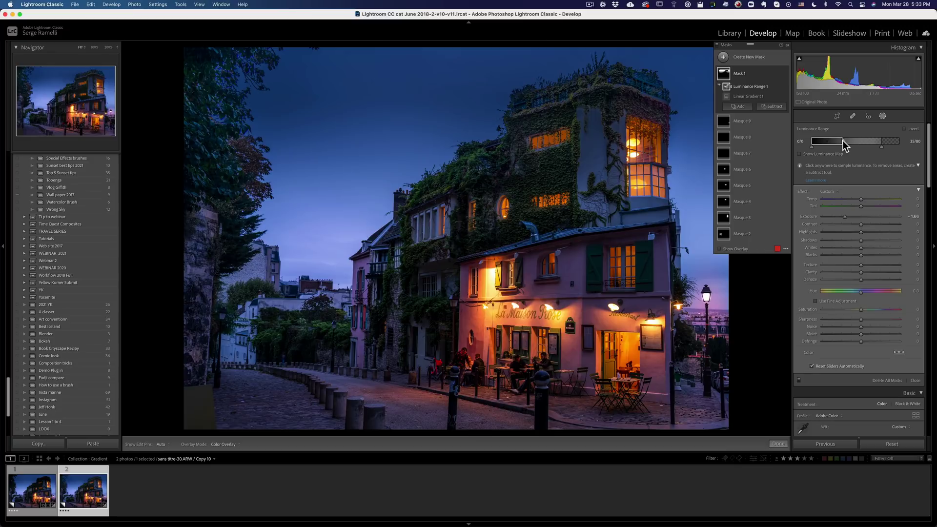
pyautogui.moveTo(843, 141)
pyautogui.mouseDown()
pyautogui.moveTo(859, 140)
pyautogui.moveTo(838, 142)
pyautogui.mouseUp()
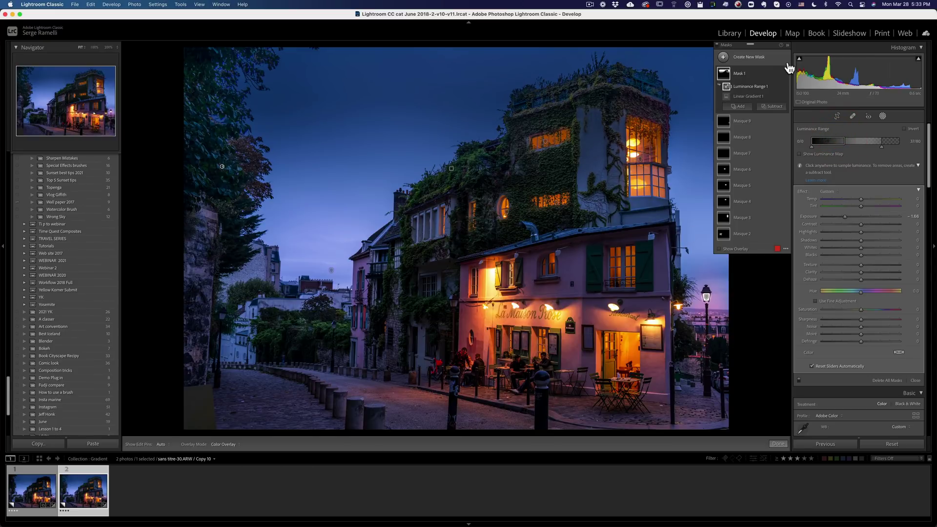
pyautogui.click(789, 49)
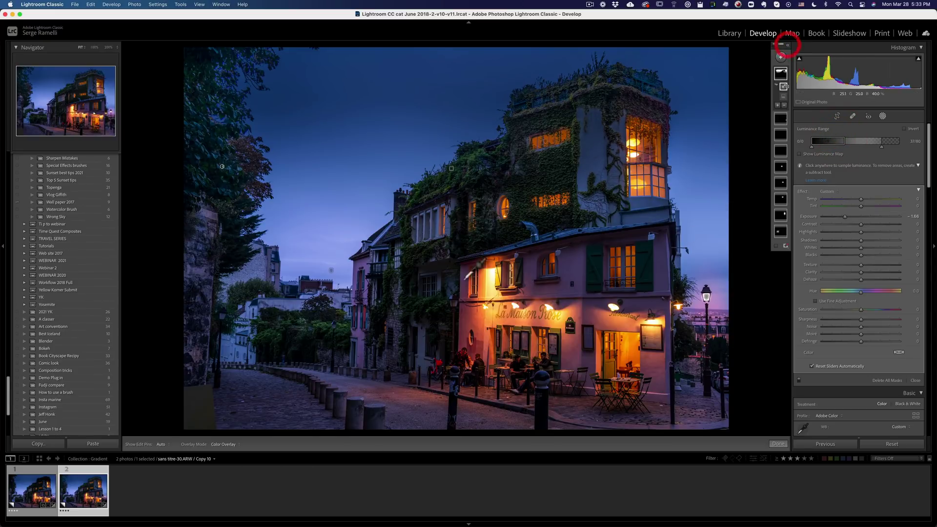
# Step: Create another virtual copy and briefly toggle the sky mask overlay
pyautogui.rightClick(96, 477)
pyautogui.click(136, 420)
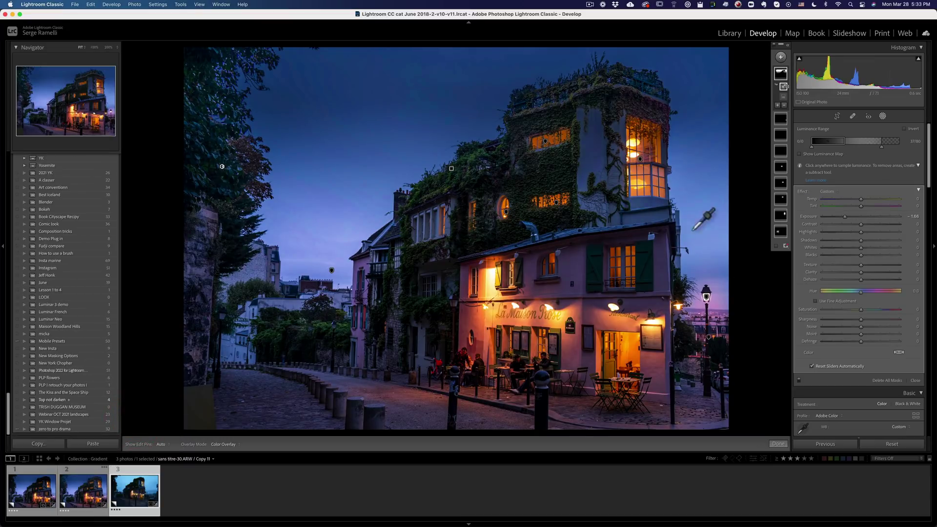
pyautogui.click(782, 74)
pyautogui.click(782, 75)
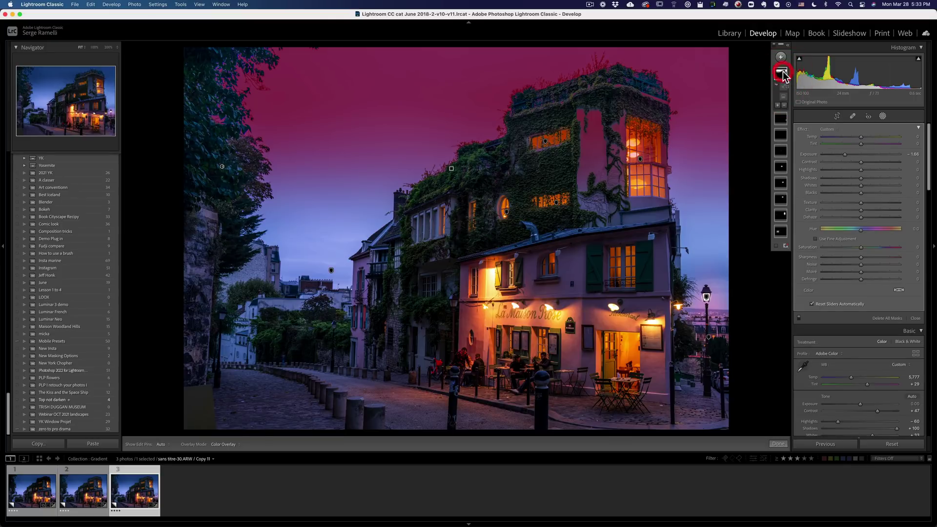
pyautogui.click(782, 73)
# Step: Delete the Luminance Range 1 component from the mask, leaving the linear gradient
pyautogui.click(789, 51)
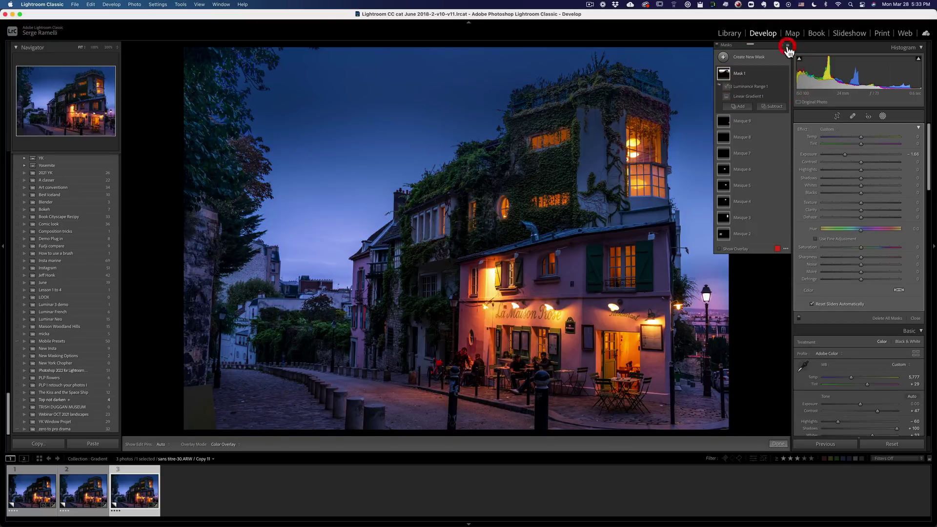
pyautogui.click(749, 87)
pyautogui.rightClick(781, 88)
pyautogui.moveTo(805, 119)
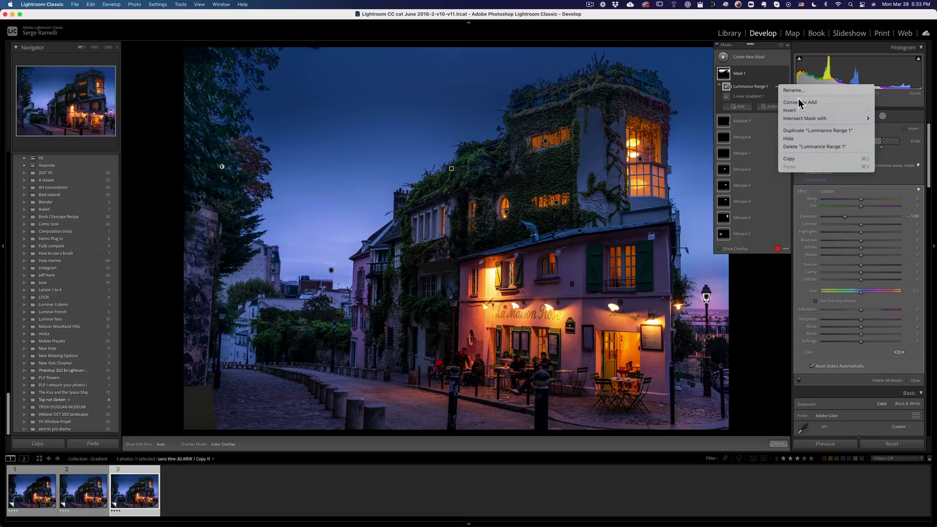
pyautogui.click(805, 146)
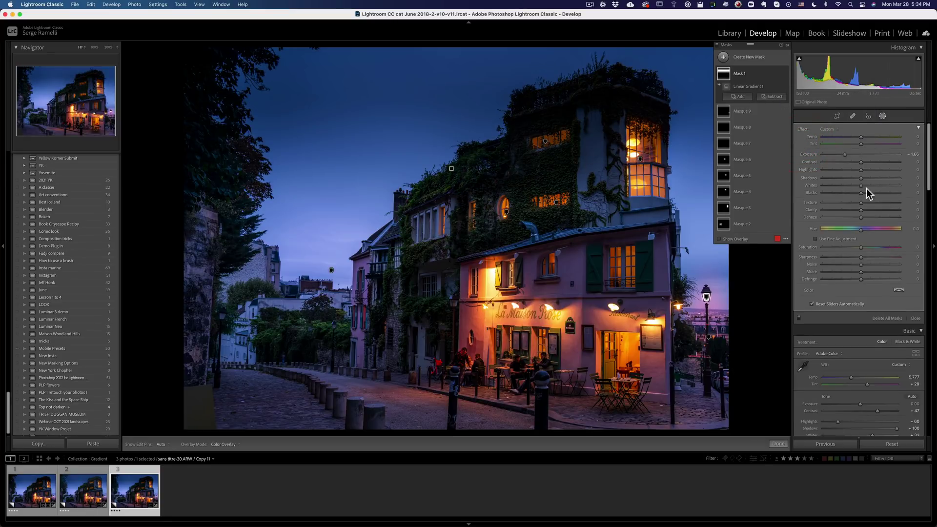
# Step: Raise the mask exposure slightly, subtract a Brush from the mask and raise its density
pyautogui.moveTo(846, 156)
pyautogui.mouseDown()
pyautogui.moveTo(865, 154)
pyautogui.moveTo(851, 154)
pyautogui.mouseUp()
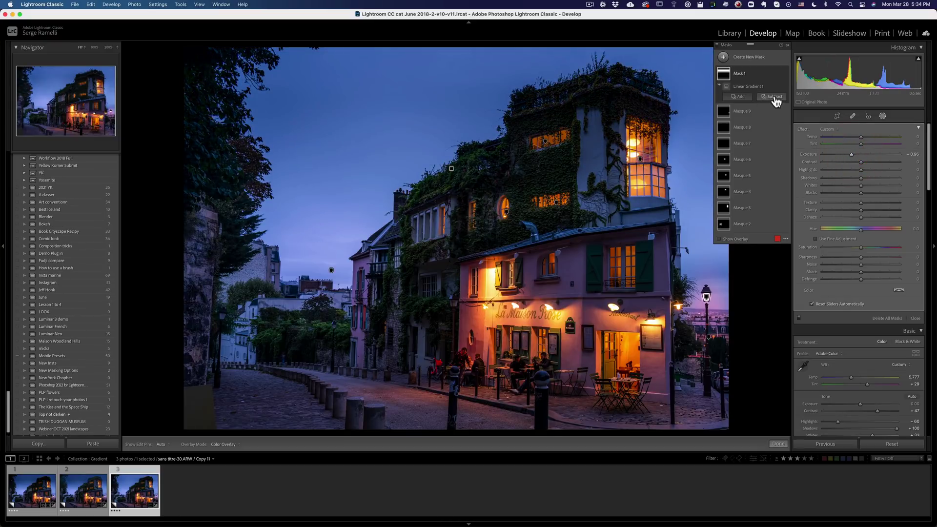
pyautogui.click(776, 99)
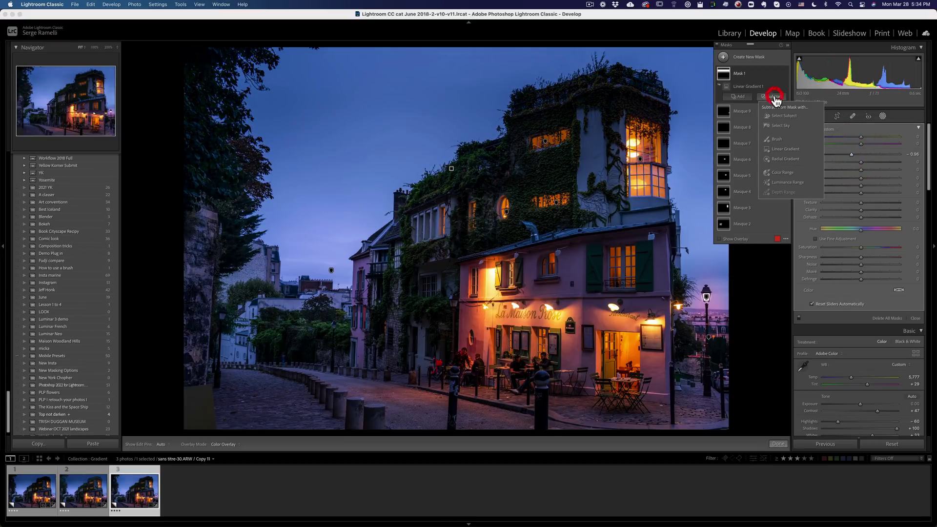
pyautogui.click(780, 140)
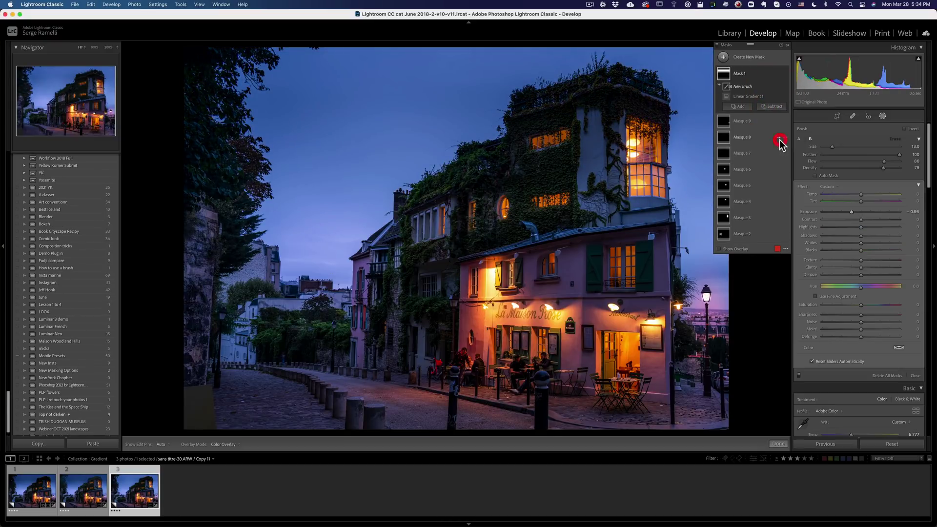
pyautogui.click(887, 169)
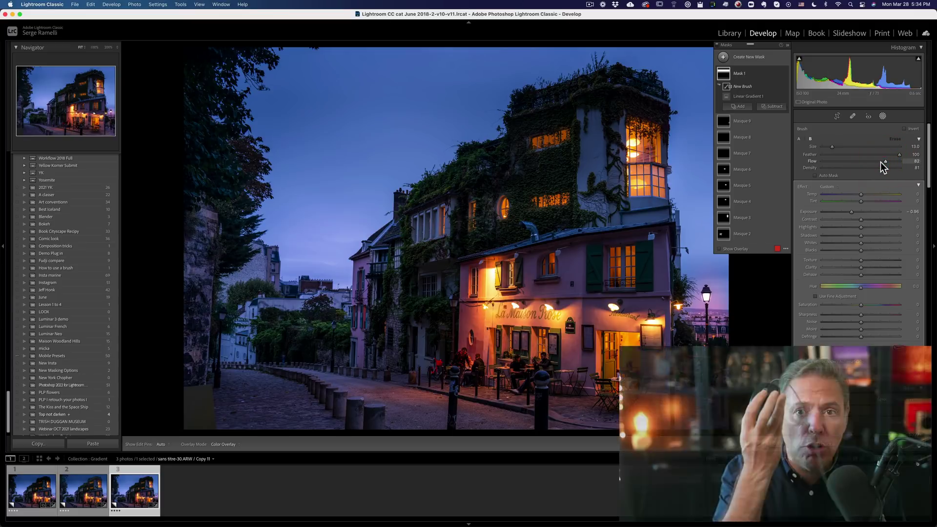
pyautogui.scroll(-1, 881, 162)
pyautogui.scroll(-1, 881, 162)
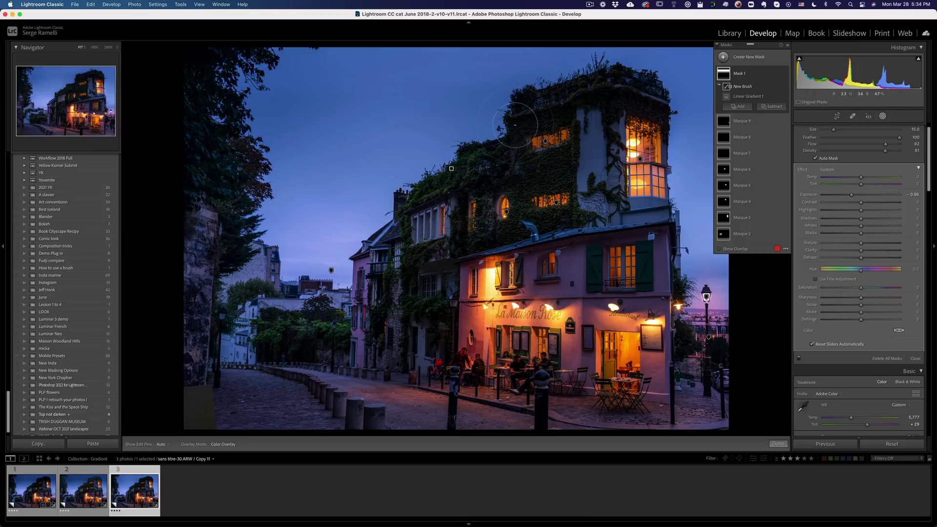
# Step: Brush along the tower rooftop, ivy and upper wall, then undo the last stroke
pyautogui.moveTo(512, 123); pyautogui.dragTo(582, 109)
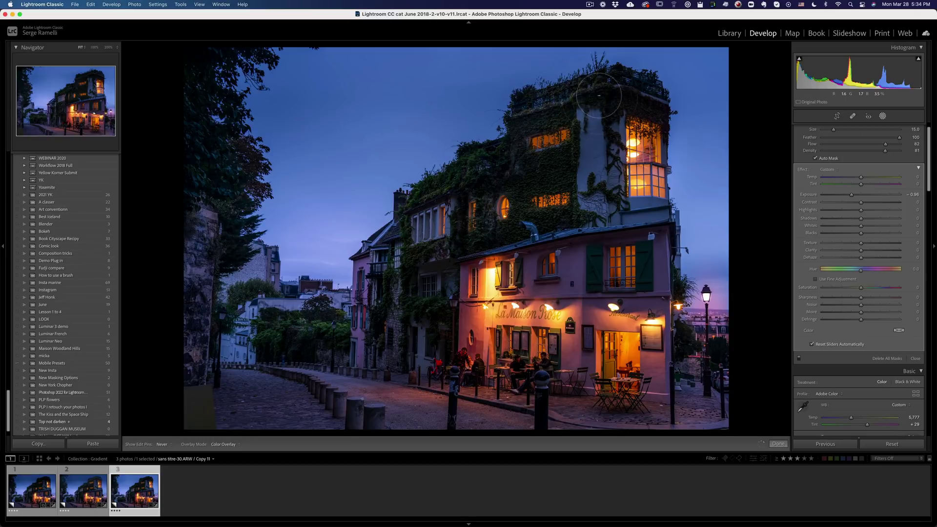
pyautogui.moveTo(583, 109); pyautogui.dragTo(699, 106)
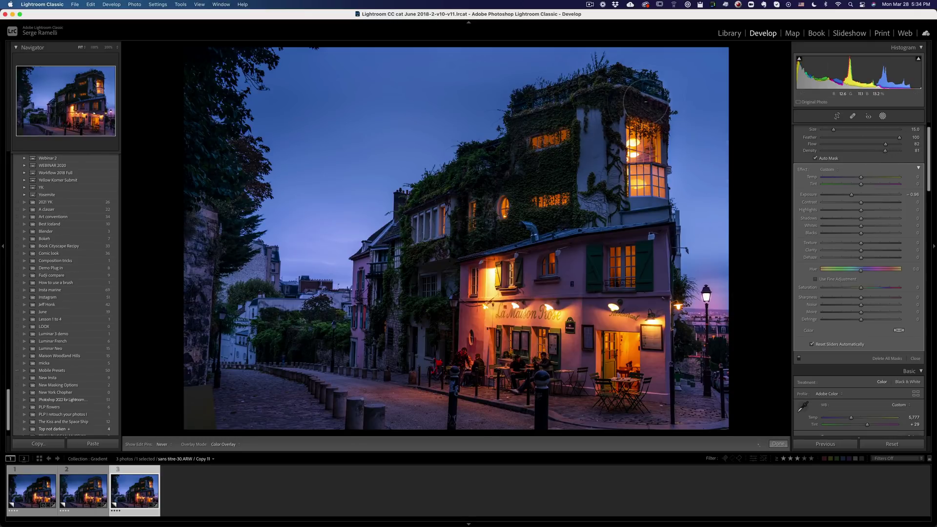
pyautogui.moveTo(501, 156); pyautogui.dragTo(479, 165)
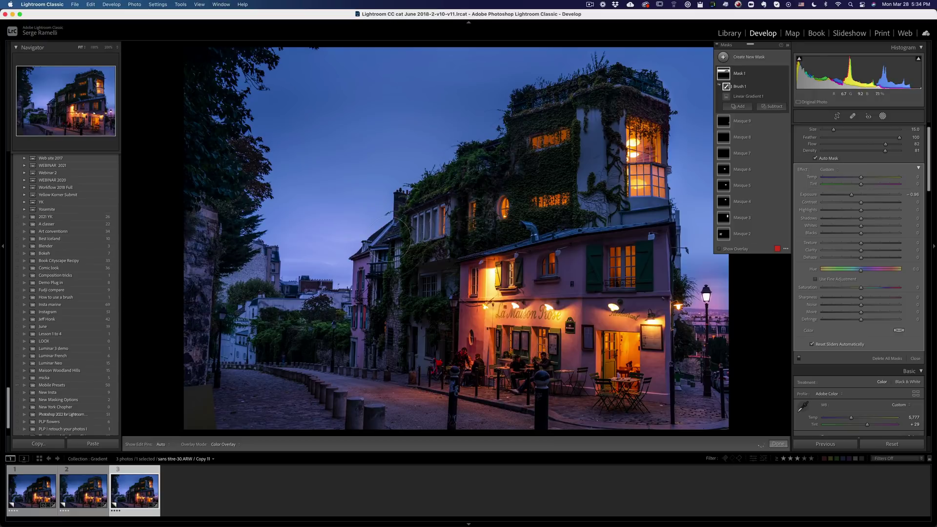
pyautogui.moveTo(387, 253); pyautogui.dragTo(405, 257)
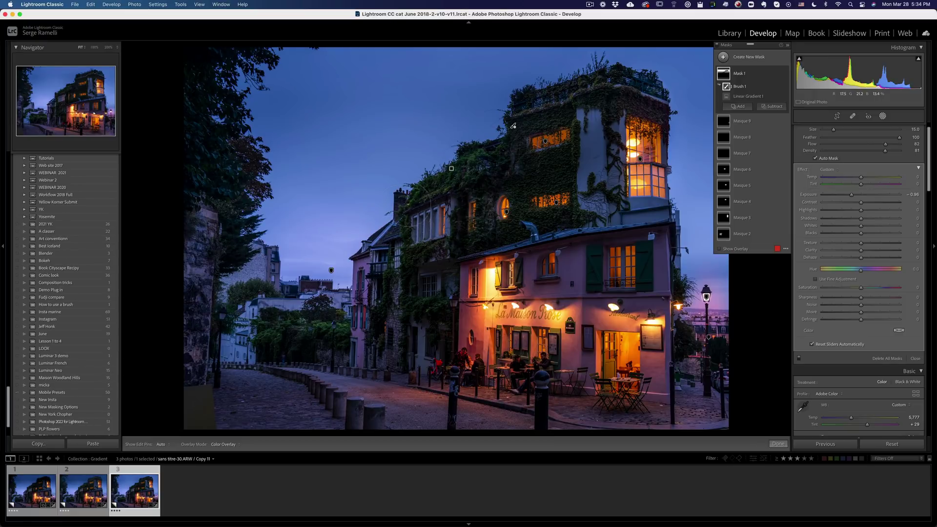
pyautogui.moveTo(451, 170)
pyautogui.mouseDown()
pyautogui.moveTo(571, 94)
pyautogui.moveTo(660, 180)
pyautogui.moveTo(651, 110)
pyautogui.mouseUp()
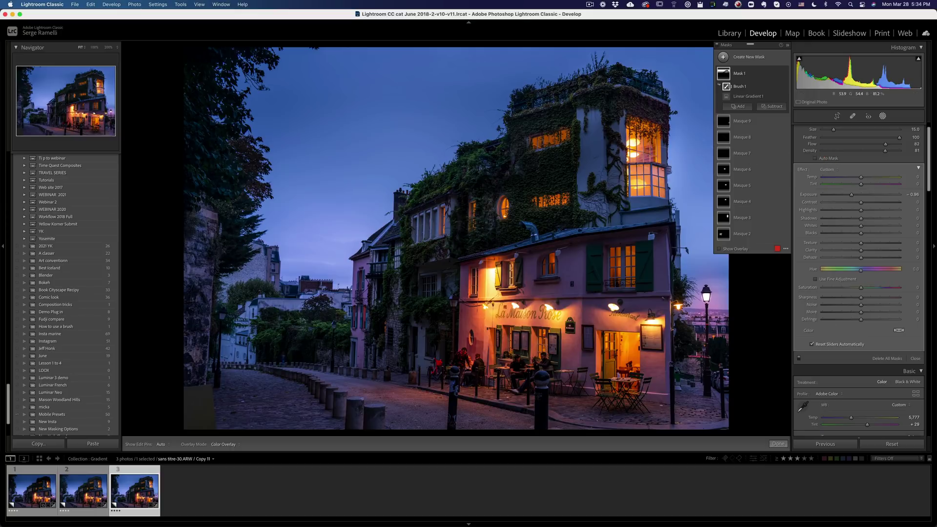
pyautogui.moveTo(614, 158); pyautogui.dragTo(558, 147)
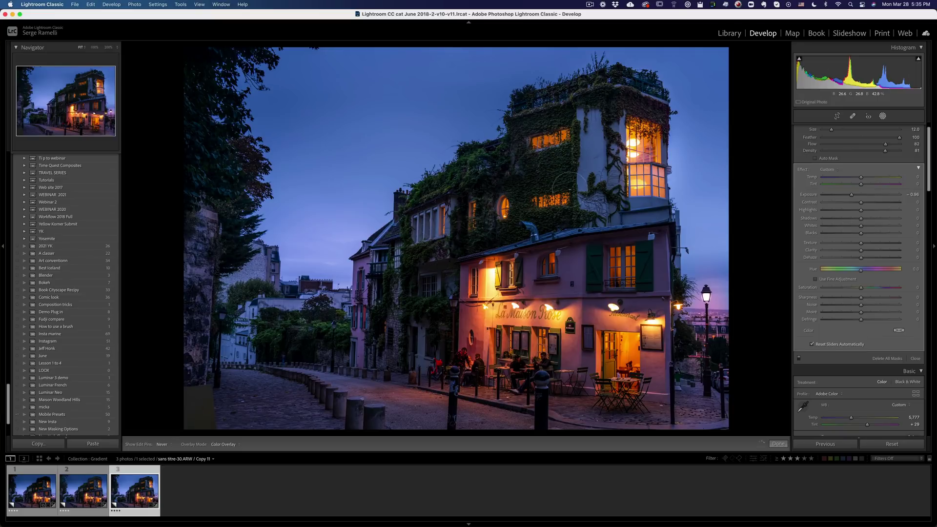
pyautogui.moveTo(593, 184); pyautogui.dragTo(594, 183)
pyautogui.moveTo(513, 157); pyautogui.dragTo(454, 117)
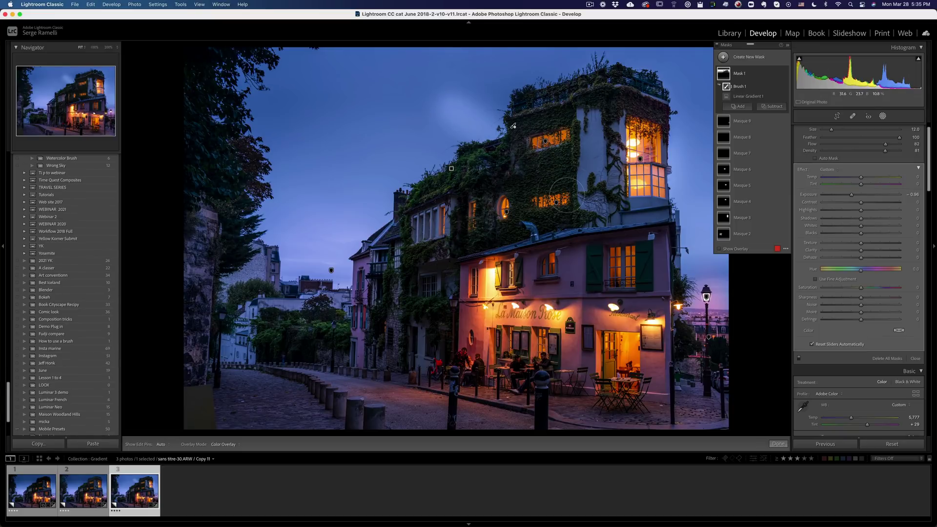
pyautogui.press('super+z')
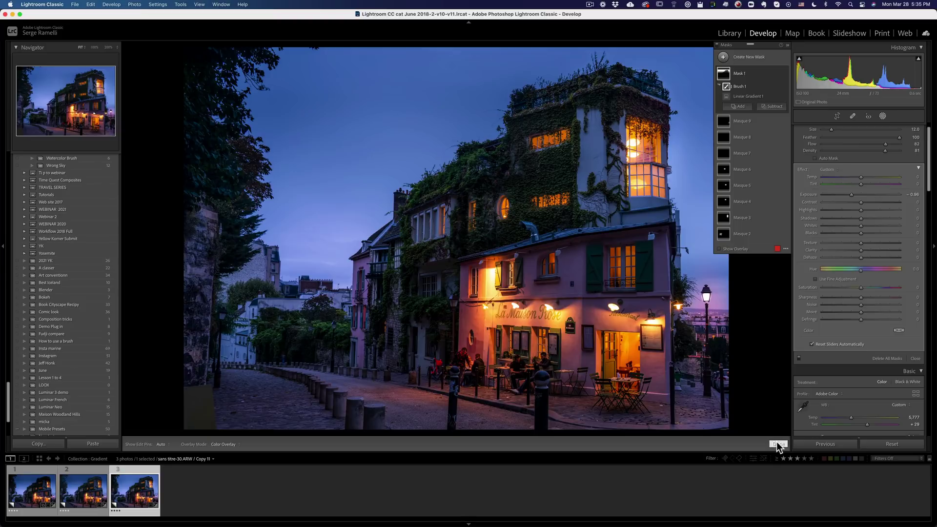
# Step: Finish the mask edit, switch to the second version and zoom in on the tower to inspect it
pyautogui.click(780, 446)
pyautogui.click(84, 491)
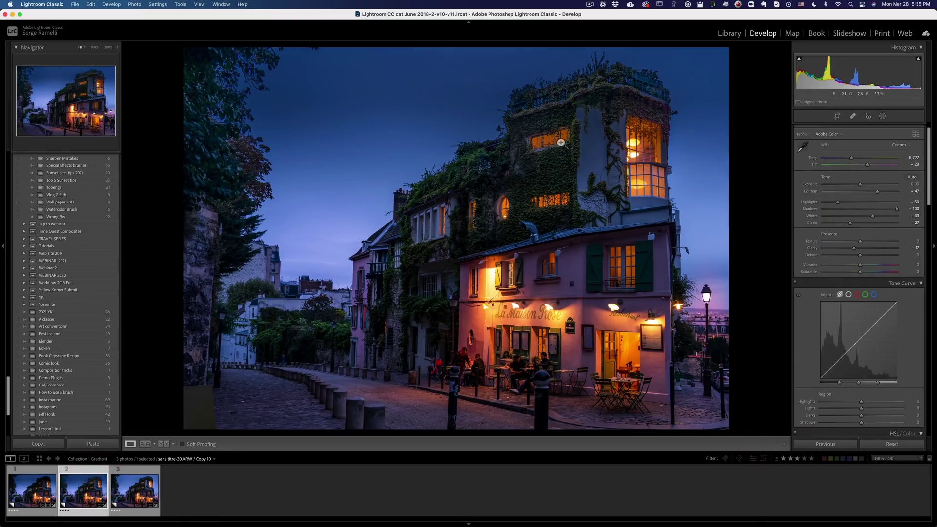
pyautogui.click(549, 126)
pyautogui.press('super+equal')
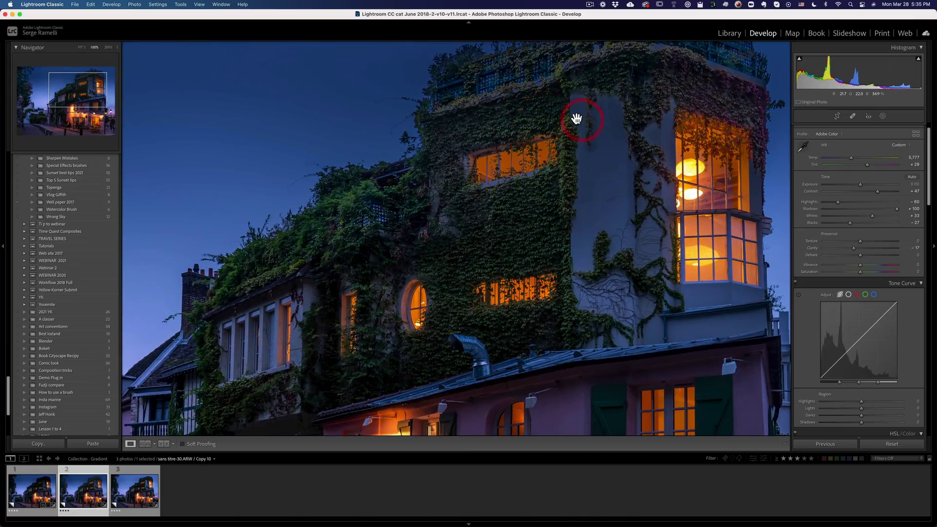
pyautogui.press('super+minus')
pyautogui.click(506, 178)
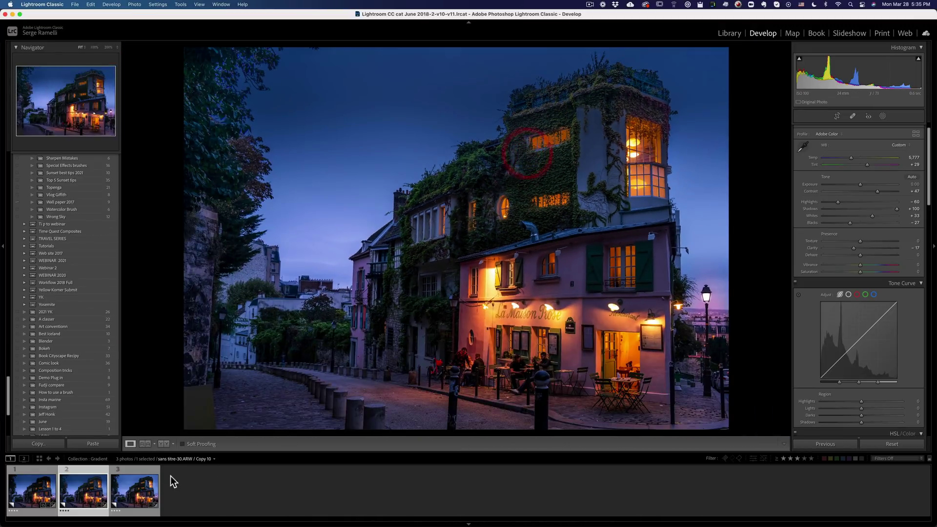
# Step: Compare the third and second photo versions in the filmstrip, ending on the third
pyautogui.click(139, 480)
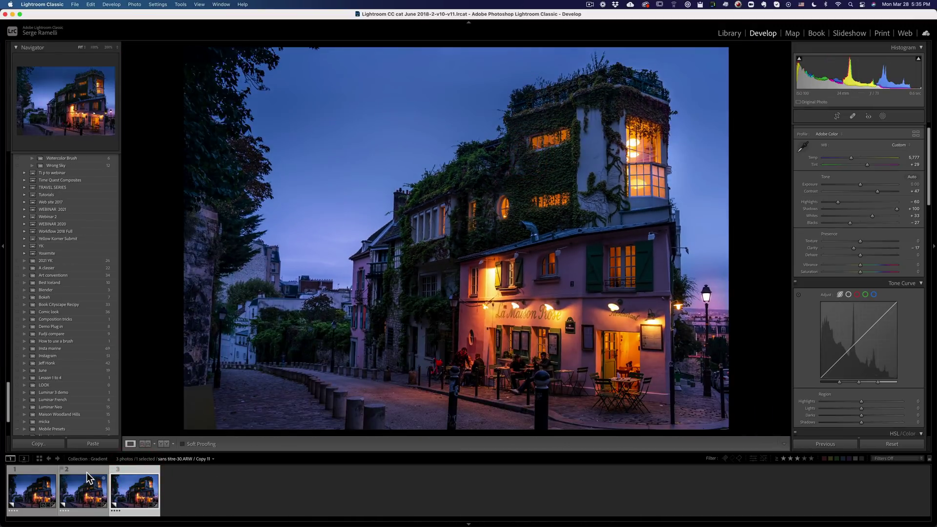
pyautogui.click(87, 480)
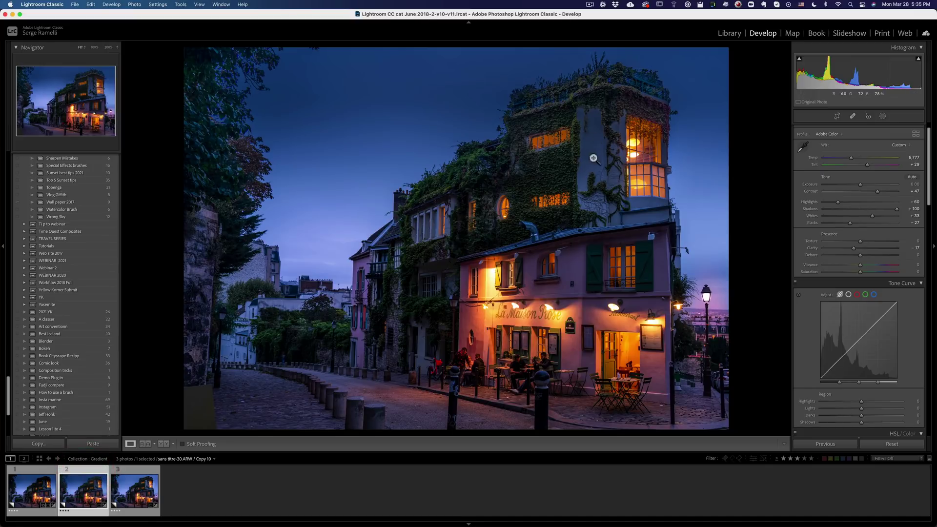
pyautogui.click(132, 484)
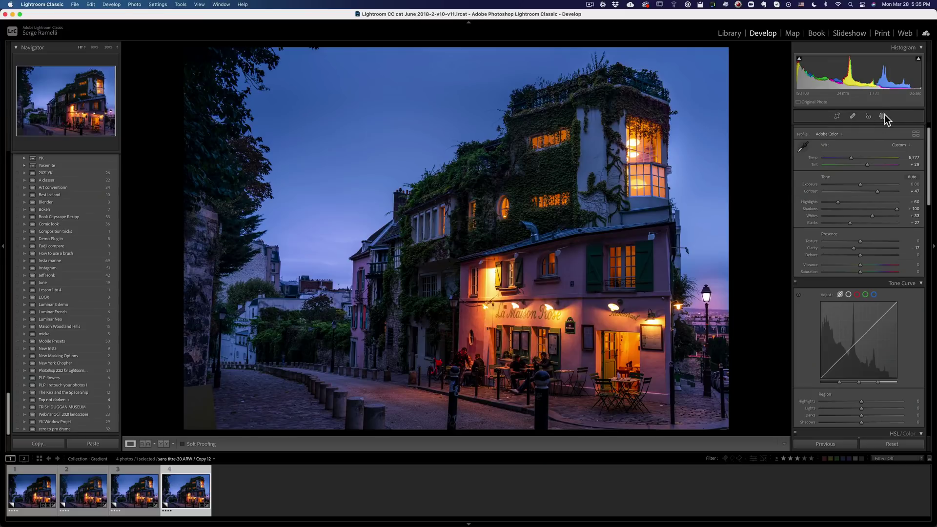
# Step: Delete Brush 1 from Mask 1 in Masking and reselect the mask showing its gradient component
pyautogui.click(884, 114)
pyautogui.click(746, 75)
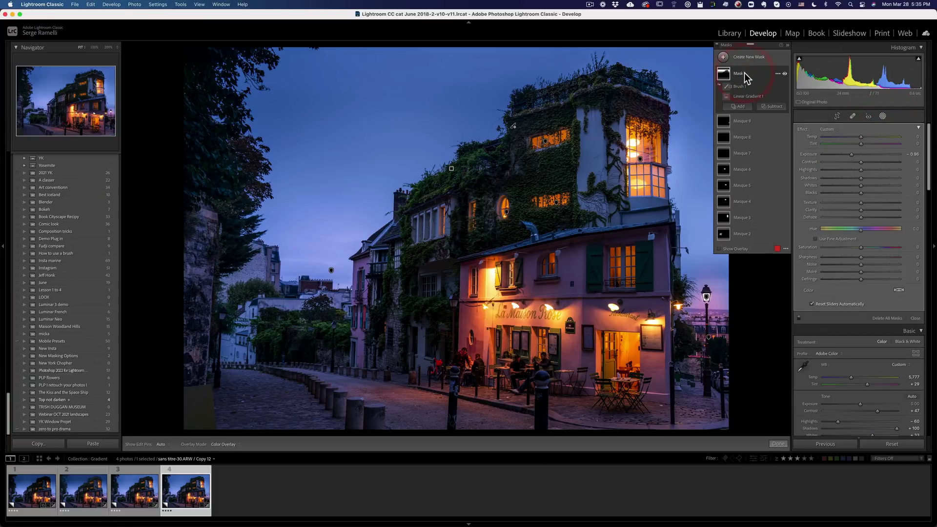
pyautogui.click(741, 87)
pyautogui.click(778, 85)
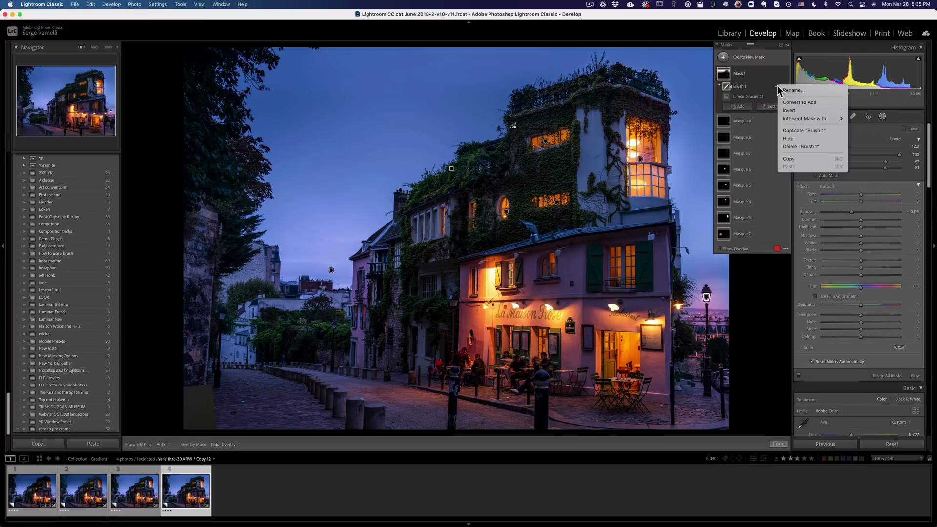
pyautogui.click(809, 147)
pyautogui.click(727, 76)
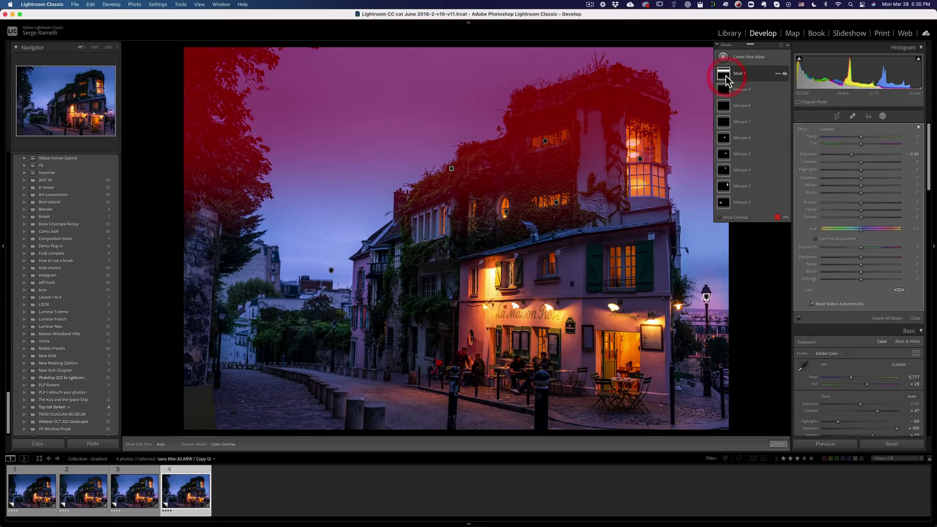
pyautogui.click(728, 76)
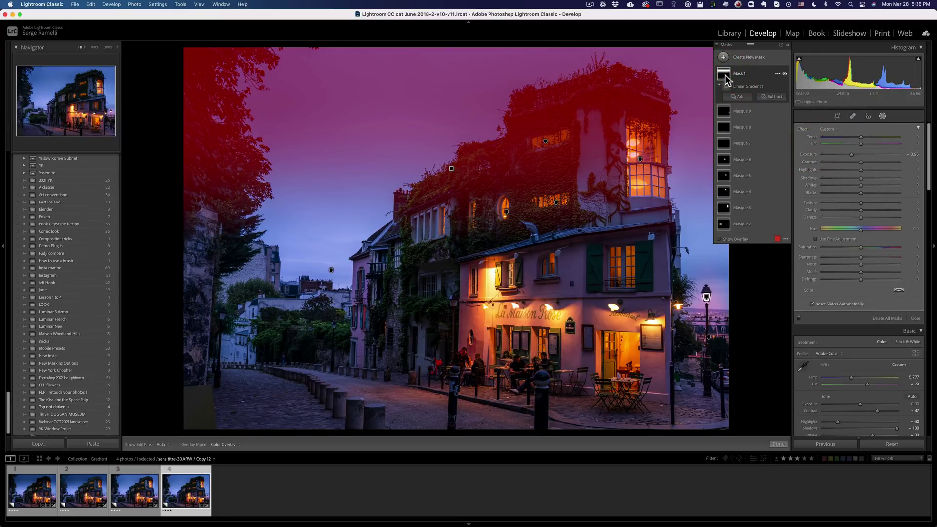
# Step: Subtract Select Sky from the mask, invert the Sky 1 component, and lower Exposure to about -1.50
pyautogui.click(776, 97)
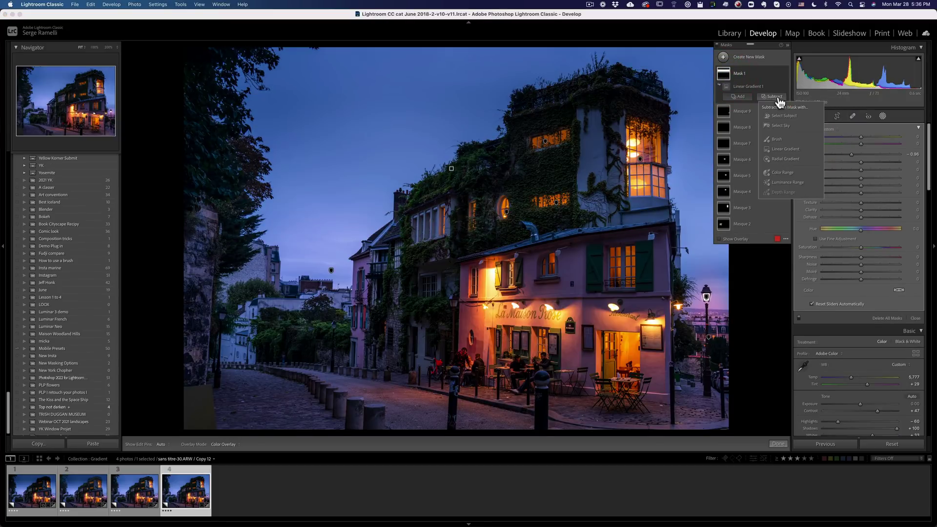
pyautogui.click(786, 126)
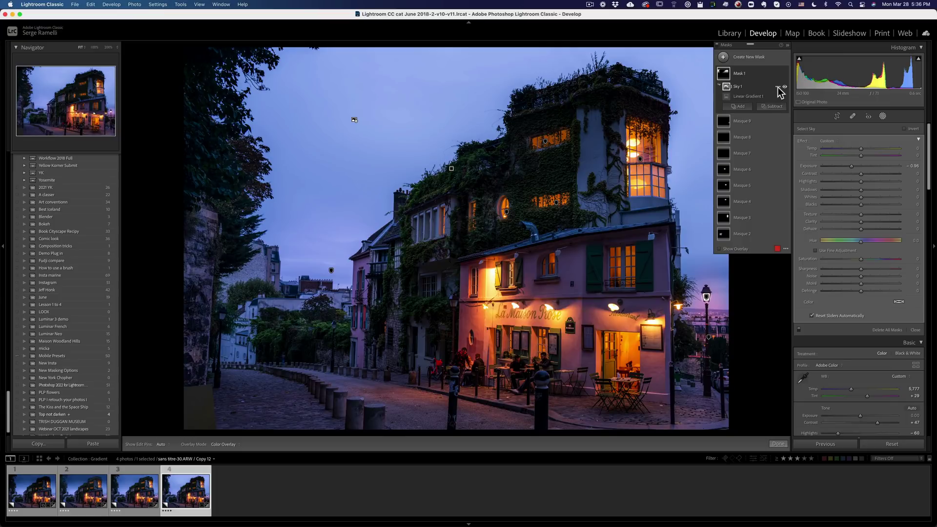
pyautogui.rightClick(782, 90)
pyautogui.click(799, 111)
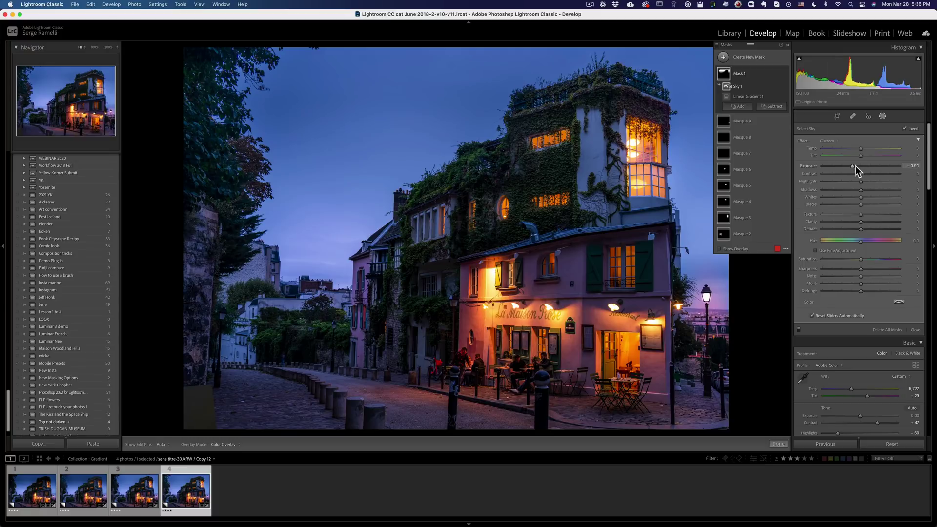
pyautogui.moveTo(857, 166); pyautogui.dragTo(848, 165)
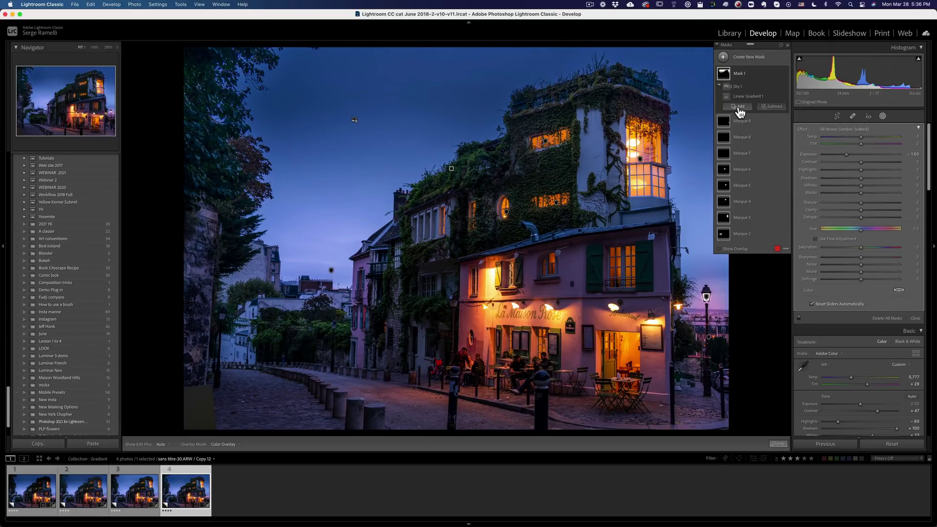
# Step: Add a Brush to Mask 1 with Flow 23 and paint it over the tower rooftop
pyautogui.click(739, 108)
pyautogui.click(746, 151)
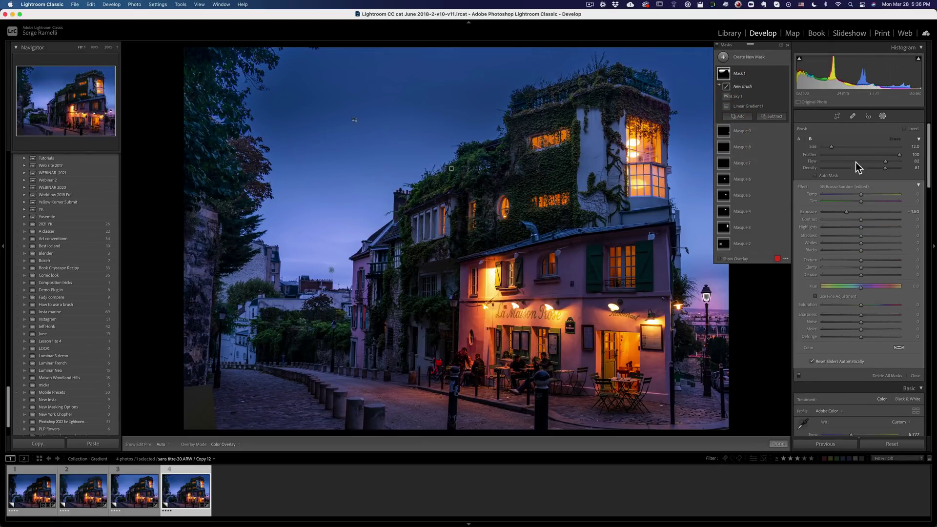
pyautogui.click(842, 162)
pyautogui.moveTo(630, 98)
pyautogui.mouseDown()
pyautogui.moveTo(528, 117)
pyautogui.moveTo(483, 179)
pyautogui.moveTo(567, 158)
pyautogui.mouseUp()
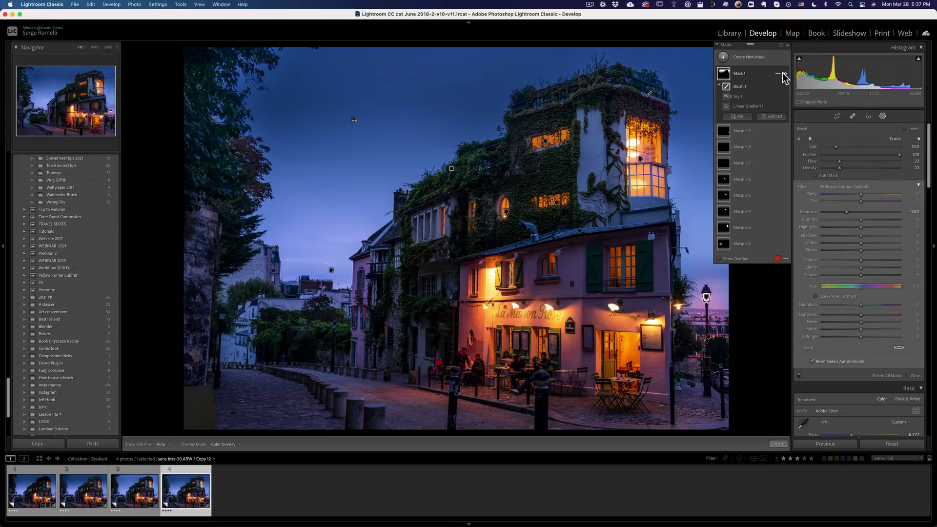
pyautogui.click(784, 75)
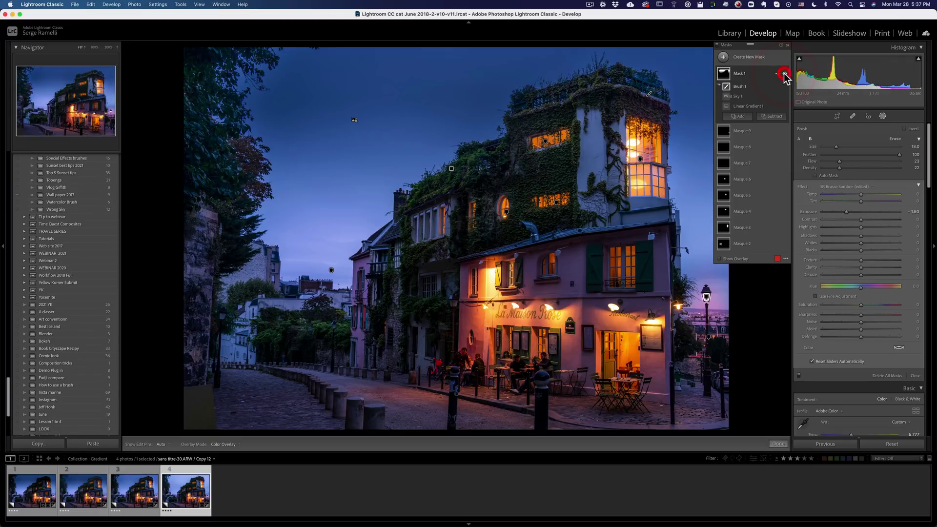
pyautogui.click(784, 76)
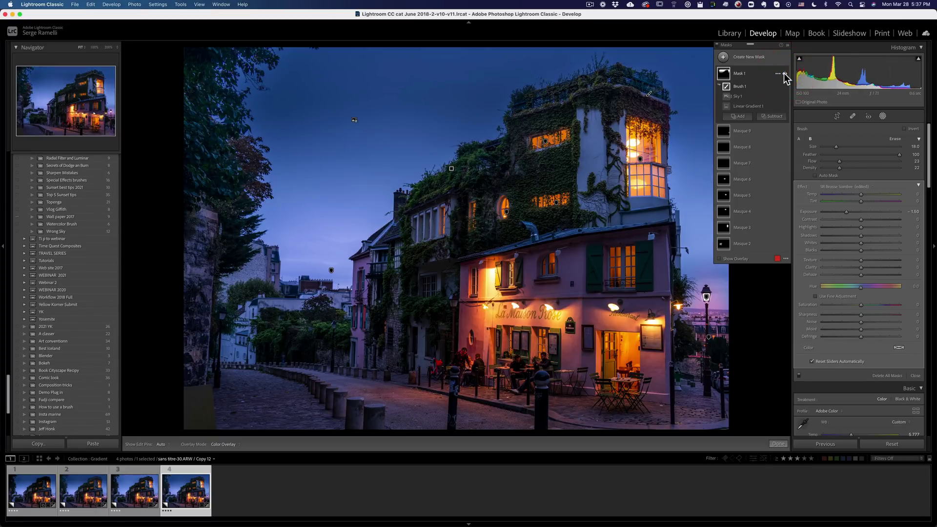